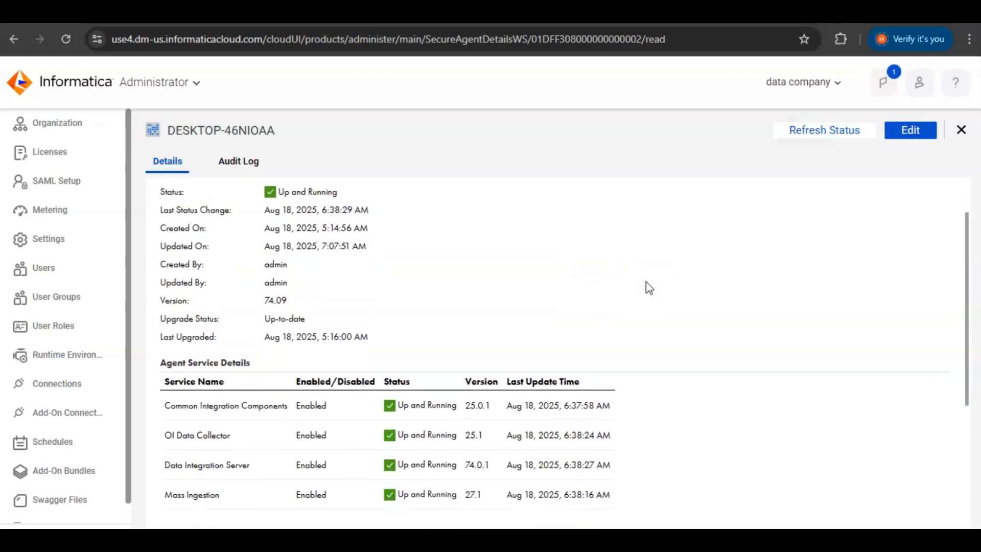
# - Scroll back to the top of the page and zoom the browser out slightly
pyautogui.scroll(1, 646, 281)
pyautogui.scroll(1, 646, 287)
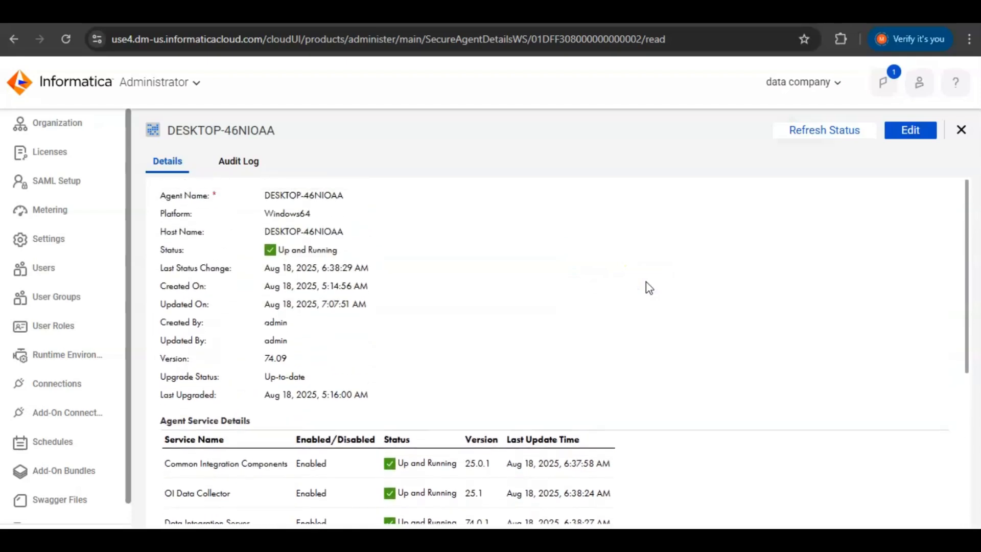
pyautogui.hotkey('ctrl', '-')
# - Start a new connection named 'sql server connect' with description 'connecting sql server to iics'
pyautogui.click(69, 357)
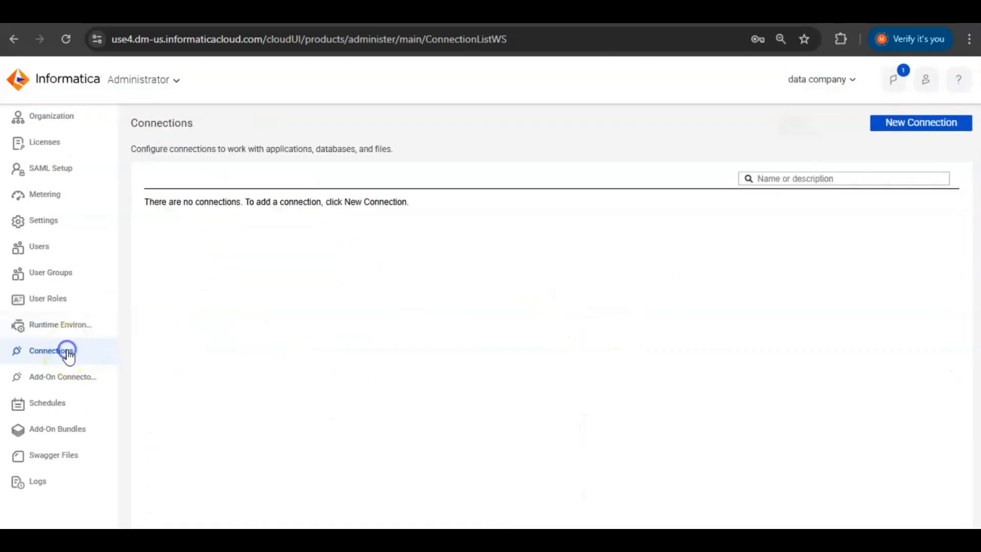
pyautogui.click(891, 125)
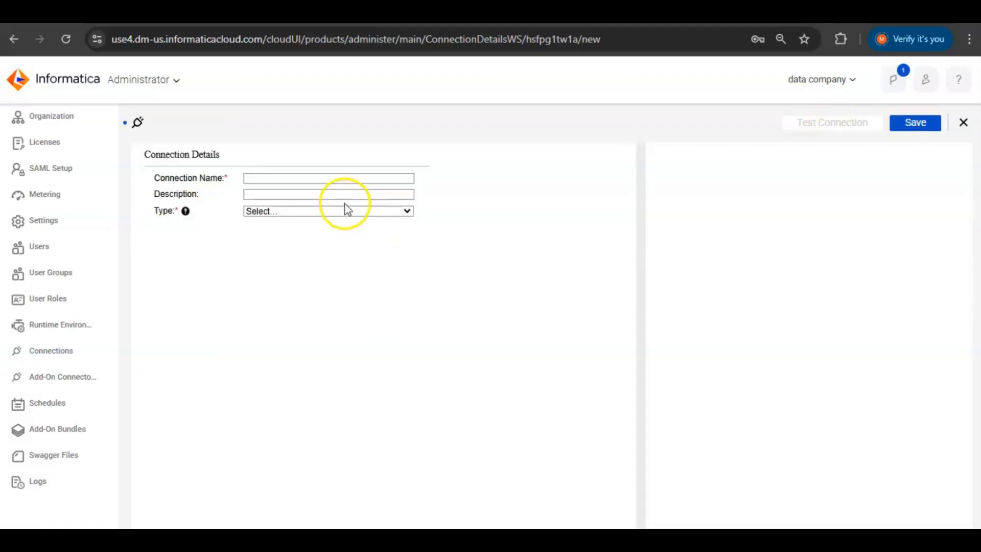
pyautogui.click(344, 179)
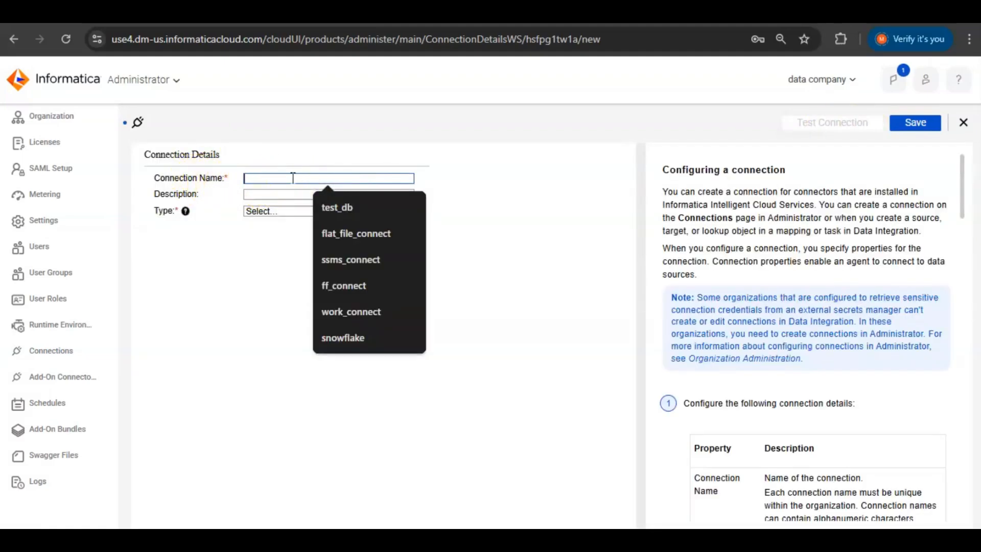
pyautogui.write('sql')
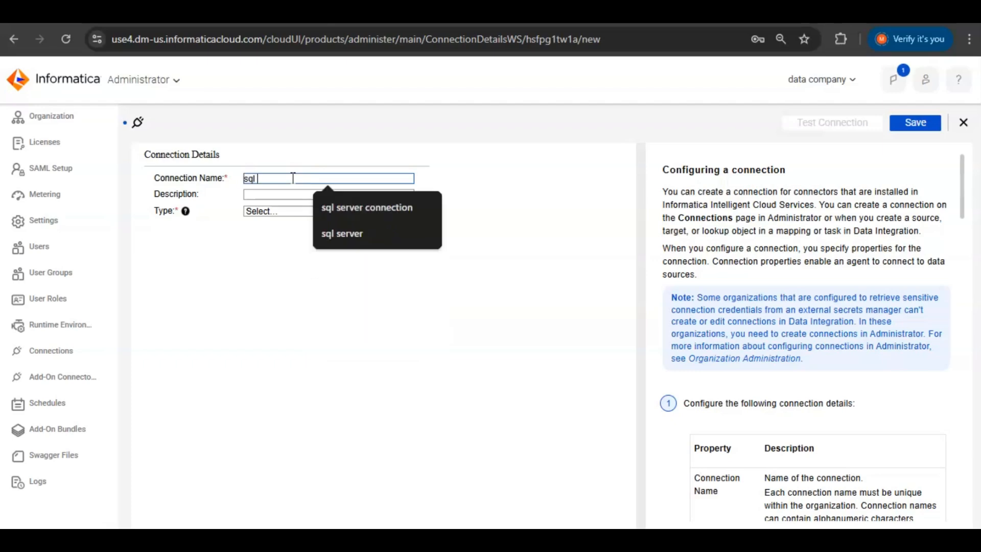
pyautogui.write(' server ')
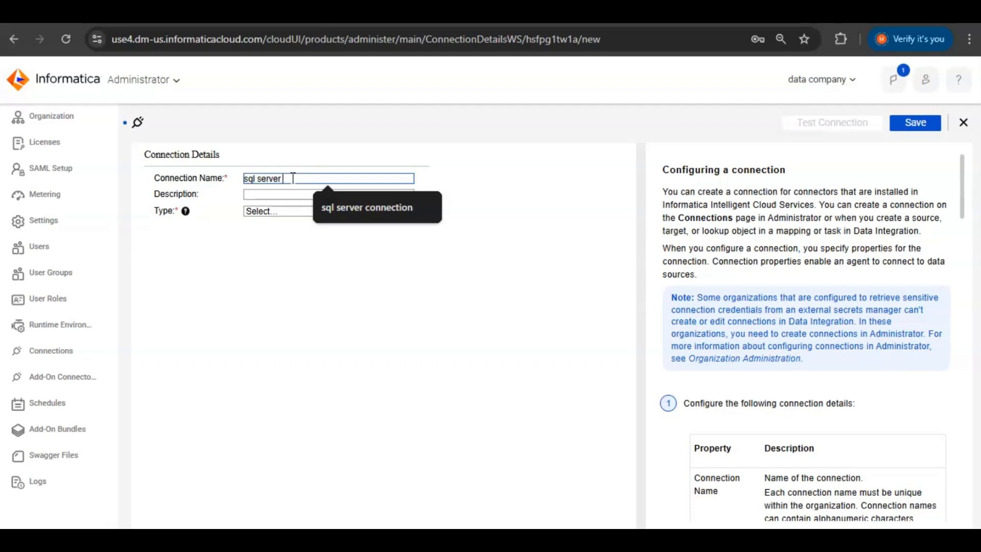
pyautogui.write('connect')
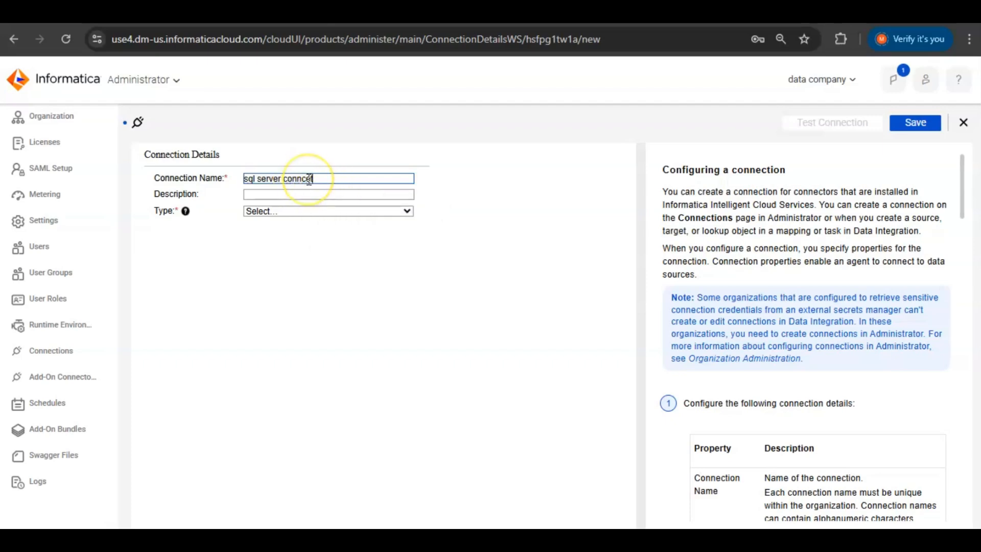
pyautogui.press('BackSpace')
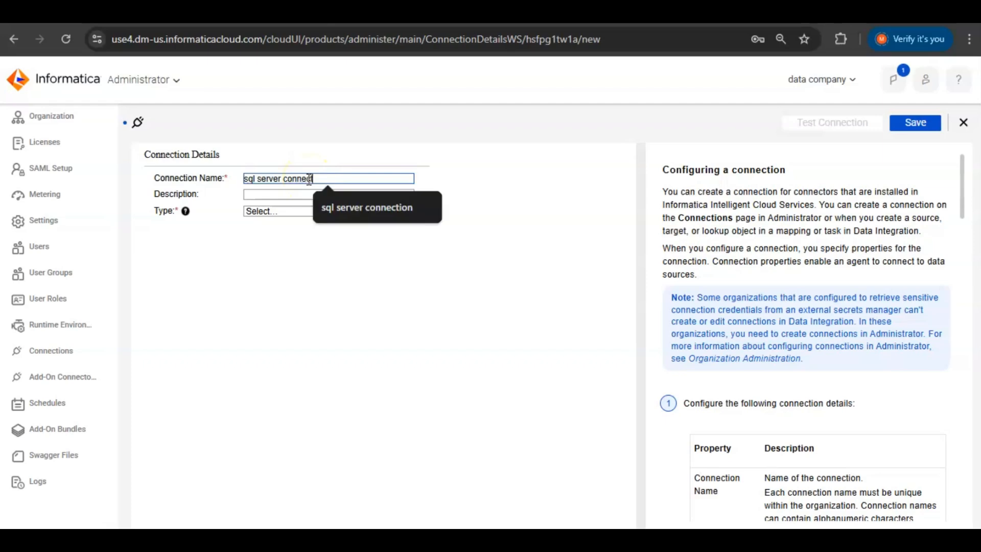
pyautogui.click(289, 193)
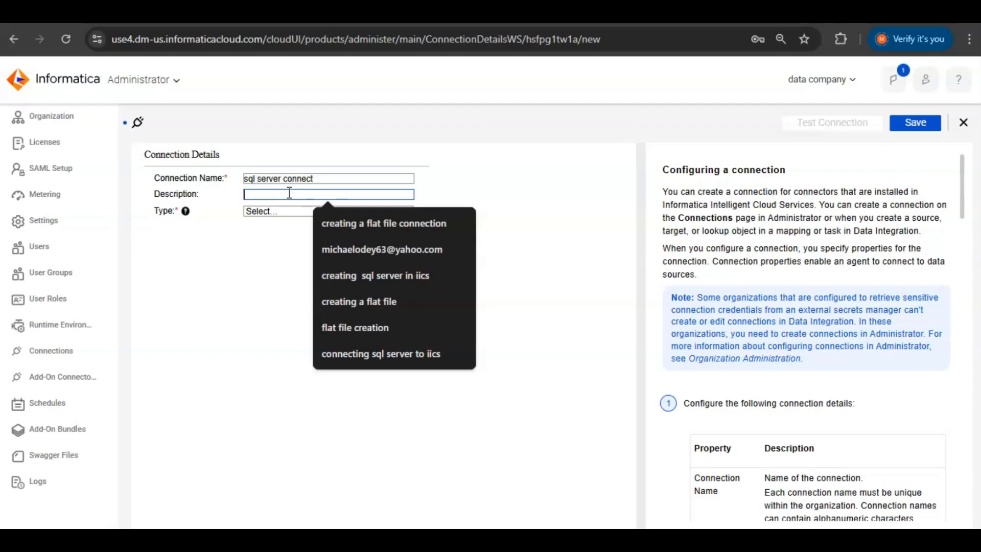
pyautogui.click(342, 353)
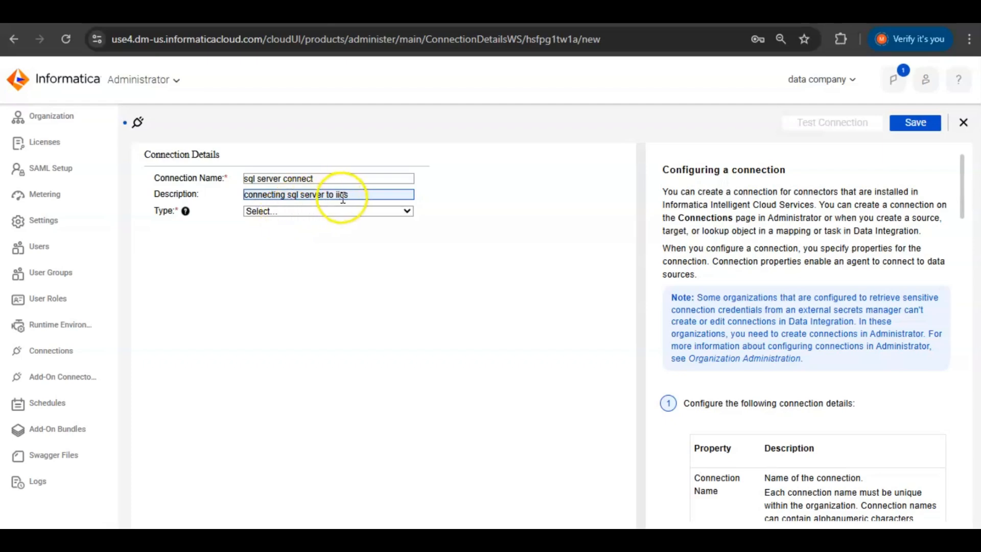
# - Set the connection type to SQL Server and scroll through its properties and help panel
pyautogui.click(281, 209)
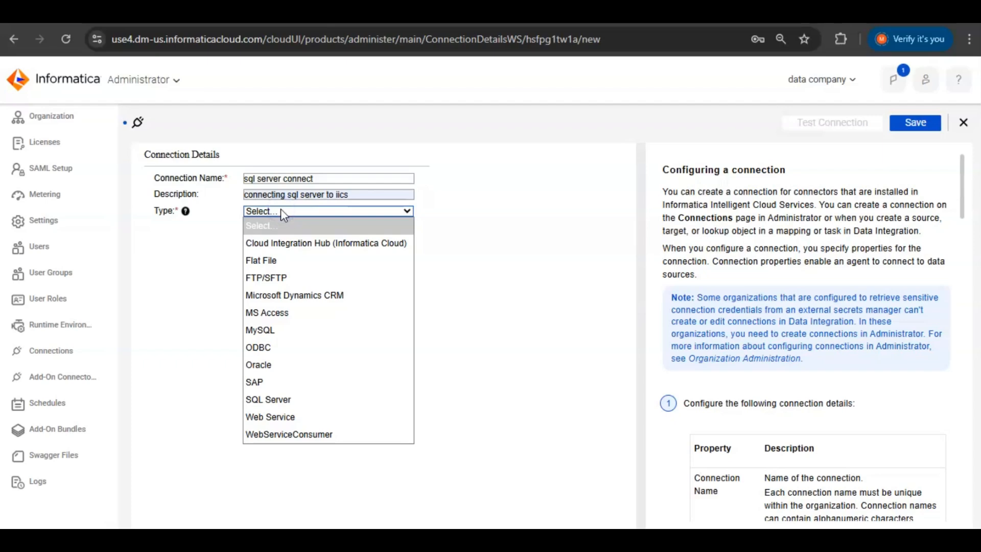
pyautogui.click(275, 401)
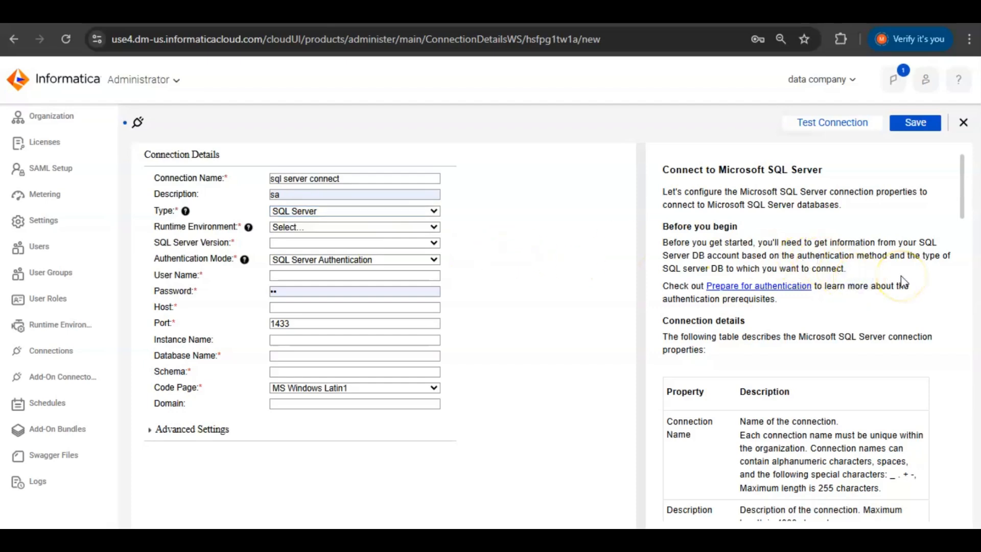
pyautogui.scroll(-1, 903, 280)
pyautogui.scroll(-3, 903, 281)
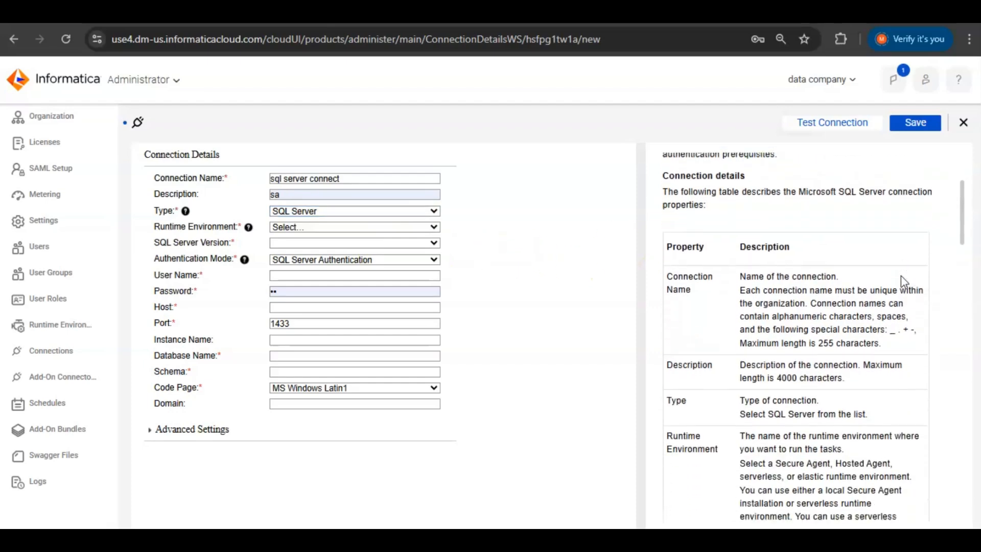
pyautogui.scroll(-4, 900, 276)
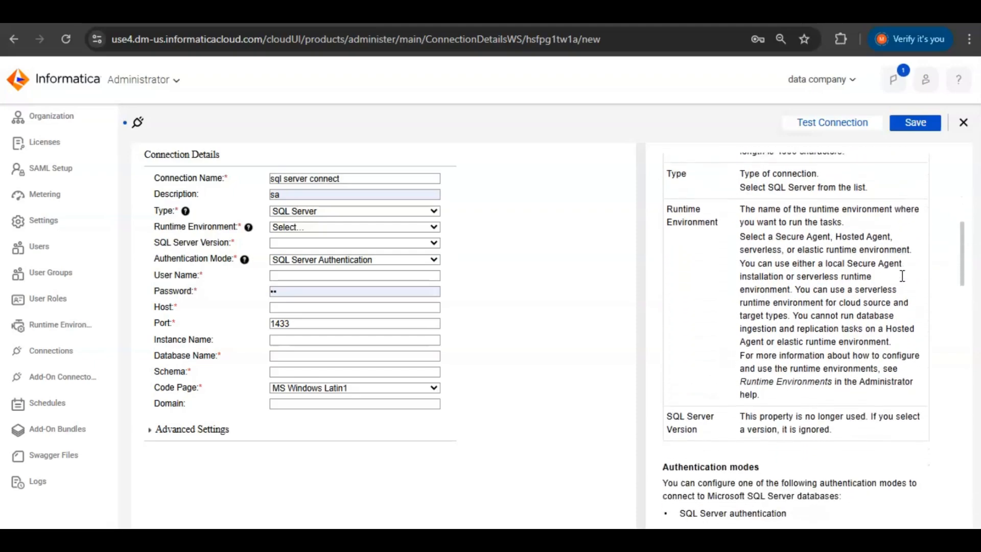
pyautogui.scroll(-7, 902, 281)
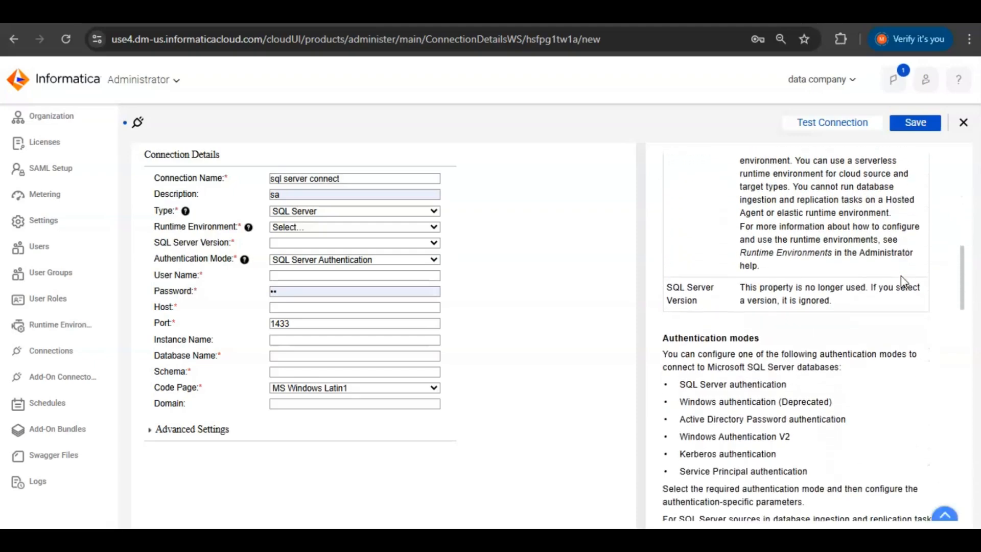
pyautogui.scroll(12, 901, 280)
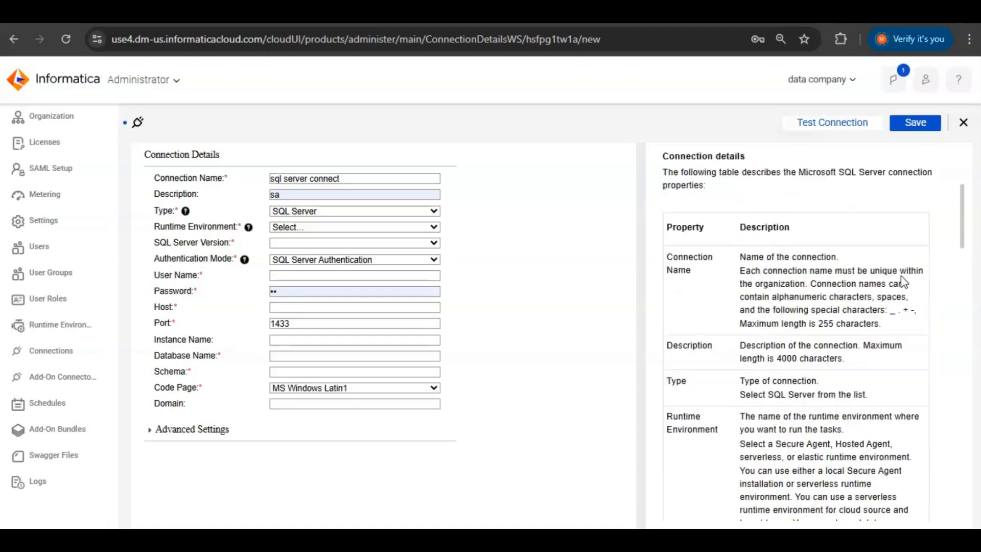
# - Use runtime environment DESKTOP-46NIOAA, version SQL Server 2016, and SQL Server Authentication
pyautogui.click(299, 230)
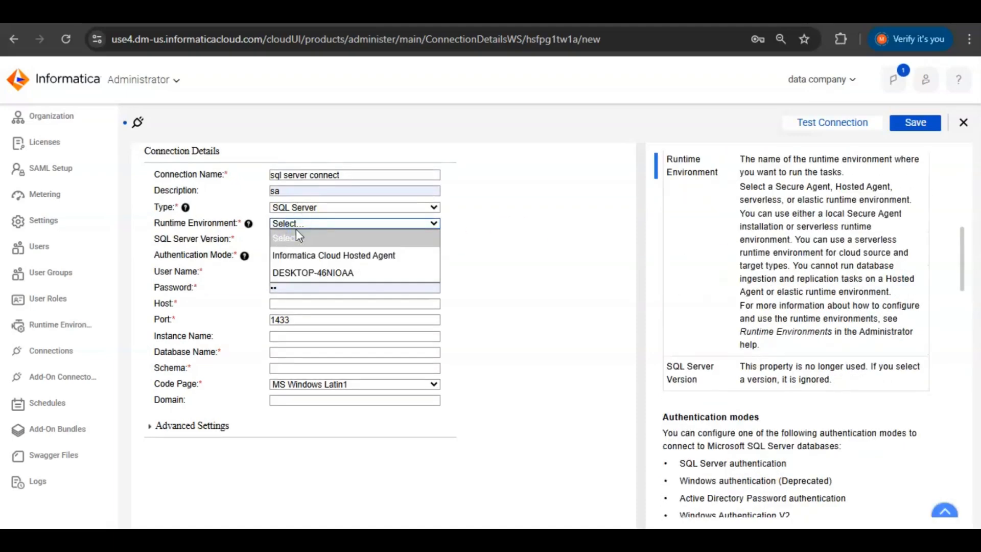
pyautogui.click(296, 271)
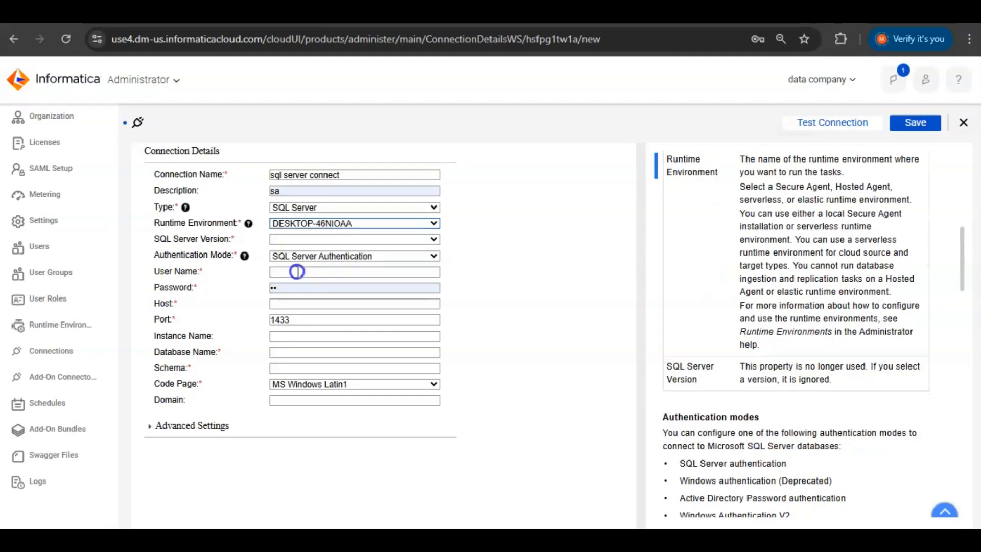
pyautogui.click(292, 239)
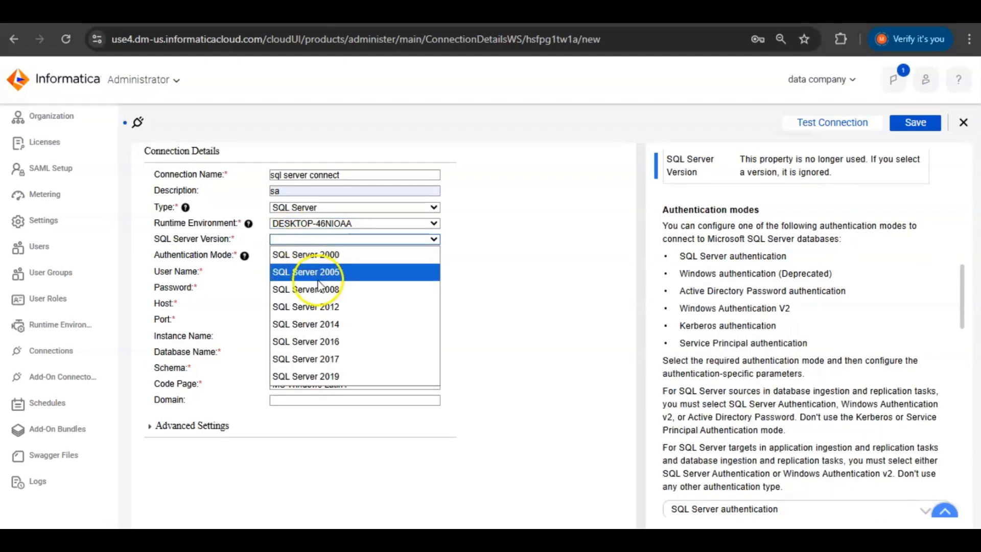
pyautogui.click(328, 345)
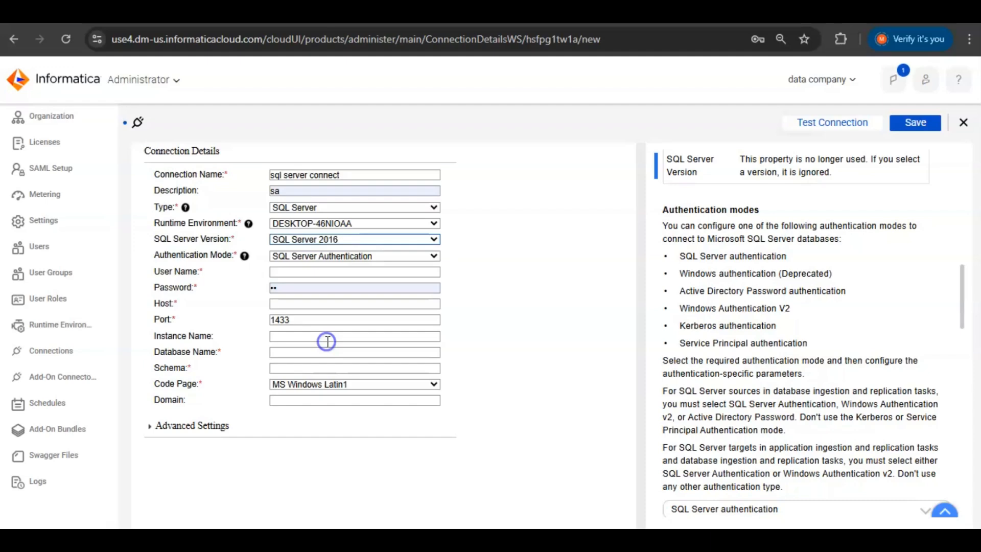
pyautogui.click(312, 274)
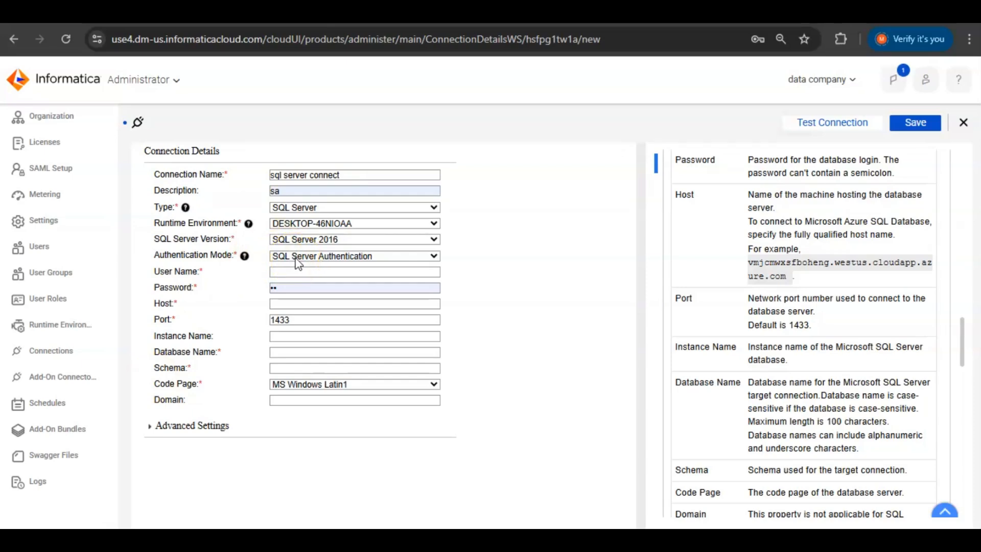
pyautogui.click(299, 260)
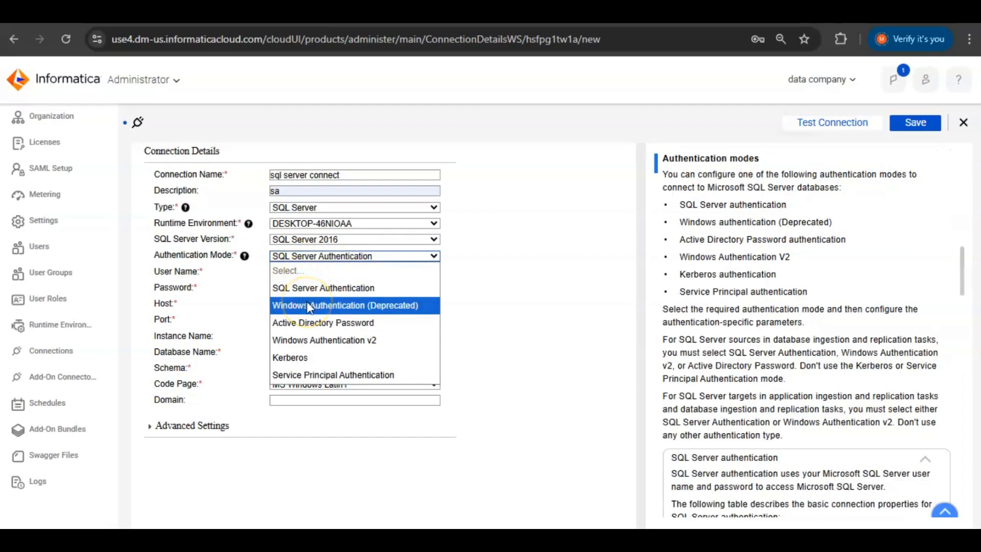
pyautogui.click(337, 289)
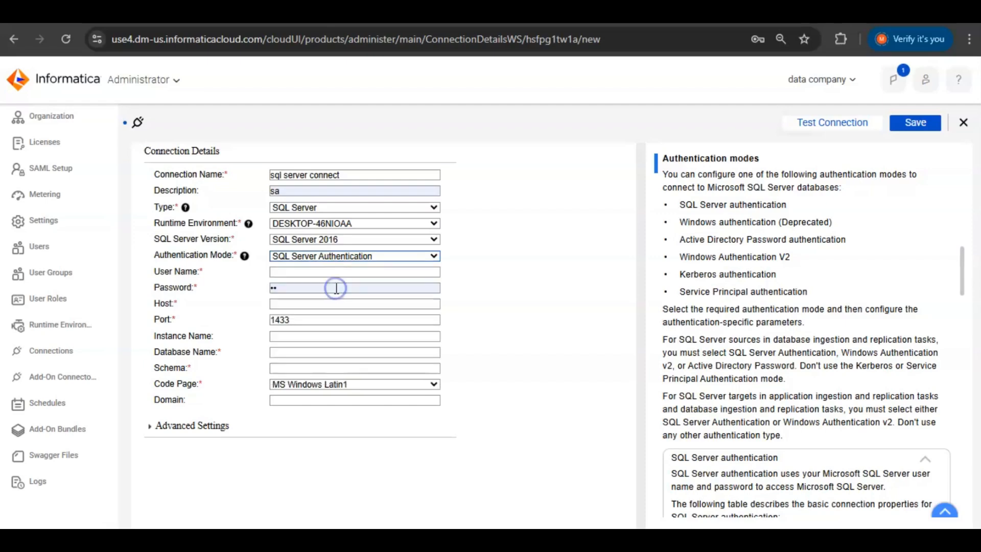
pyautogui.click(296, 274)
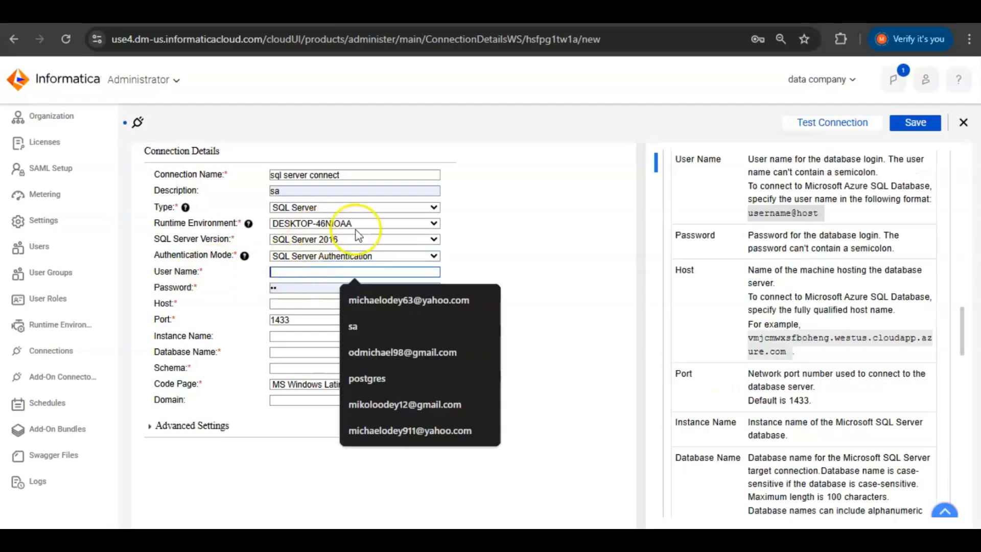
pyautogui.click(495, 226)
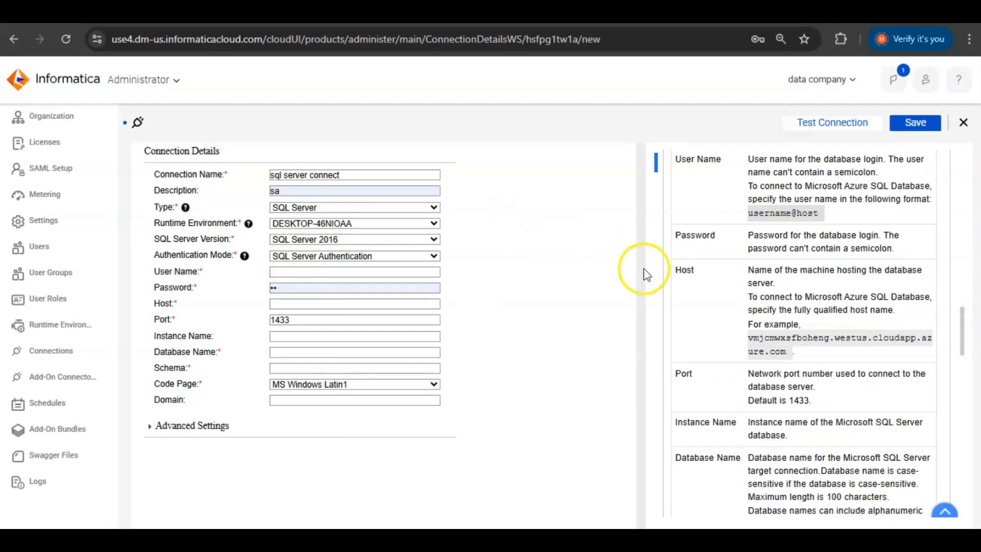
# - Check the server login in Management Studio's Connect to Server dialog, then return to the User Name field
pyautogui.moveTo(964, 281)
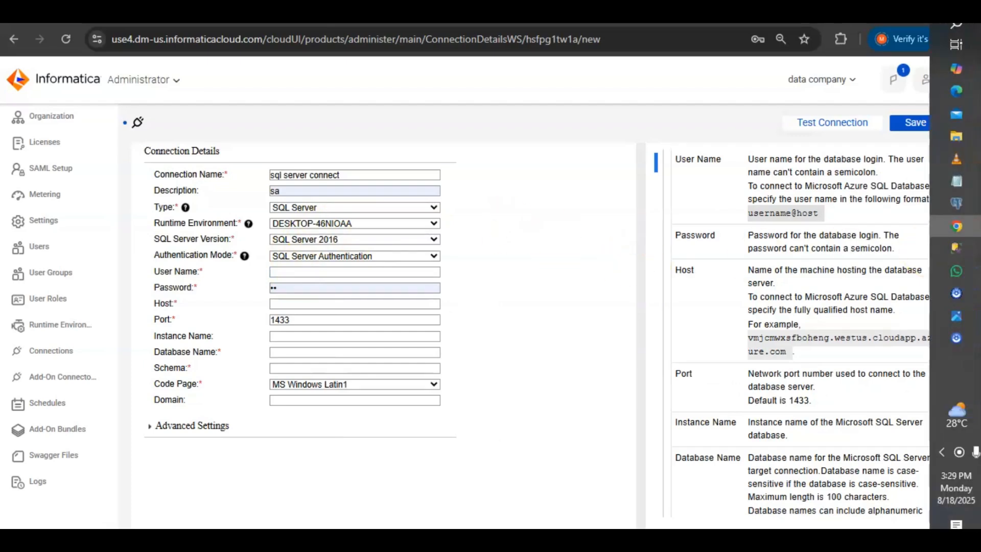
pyautogui.click(955, 248)
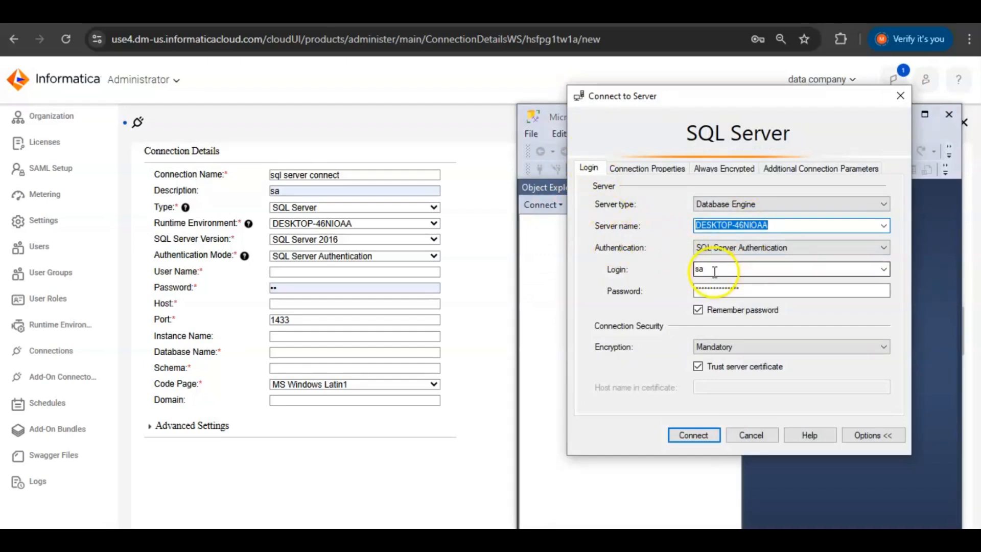
pyautogui.click(491, 300)
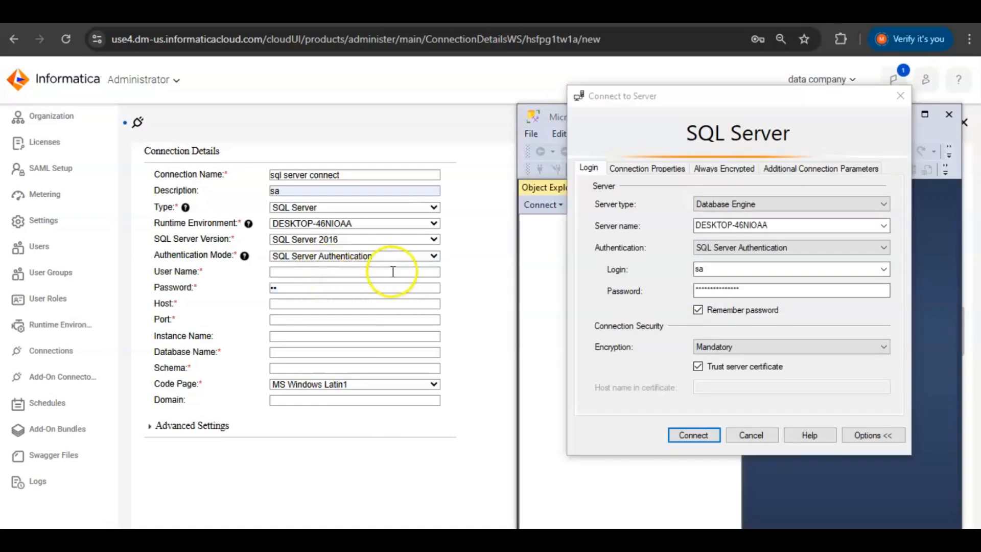
pyautogui.click(706, 270)
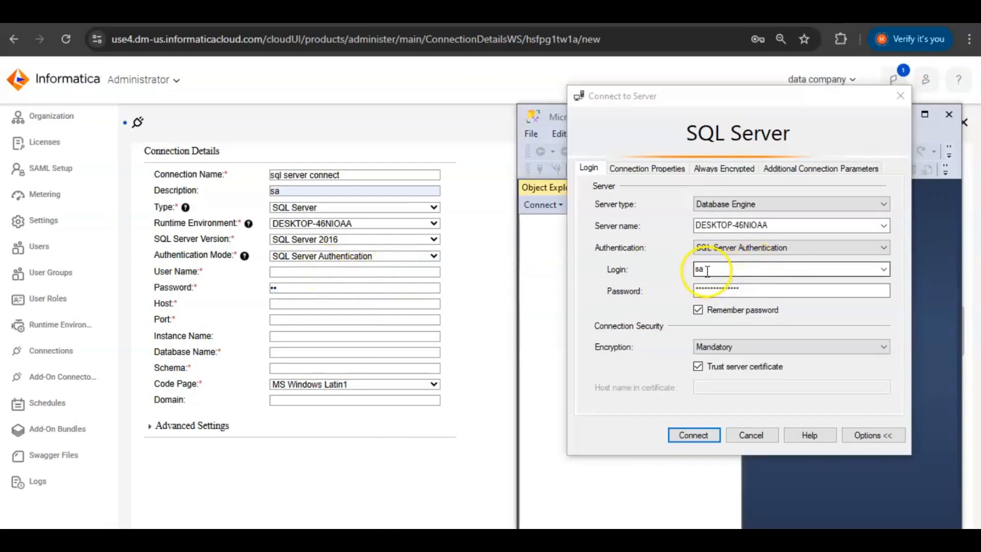
pyautogui.click(369, 272)
# - Enter the SQL Server login as User Name and type the account password
pyautogui.write('sa')
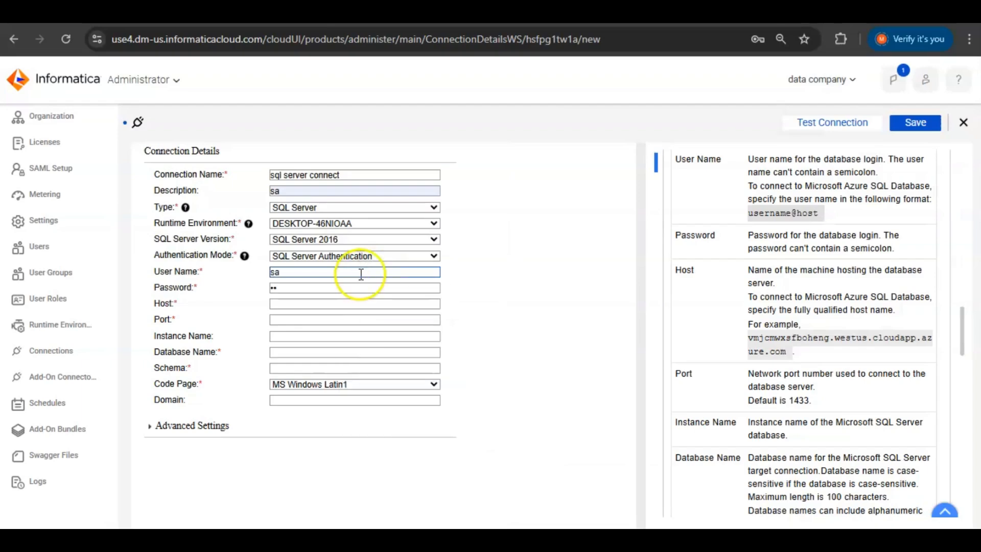
pyautogui.click(335, 286)
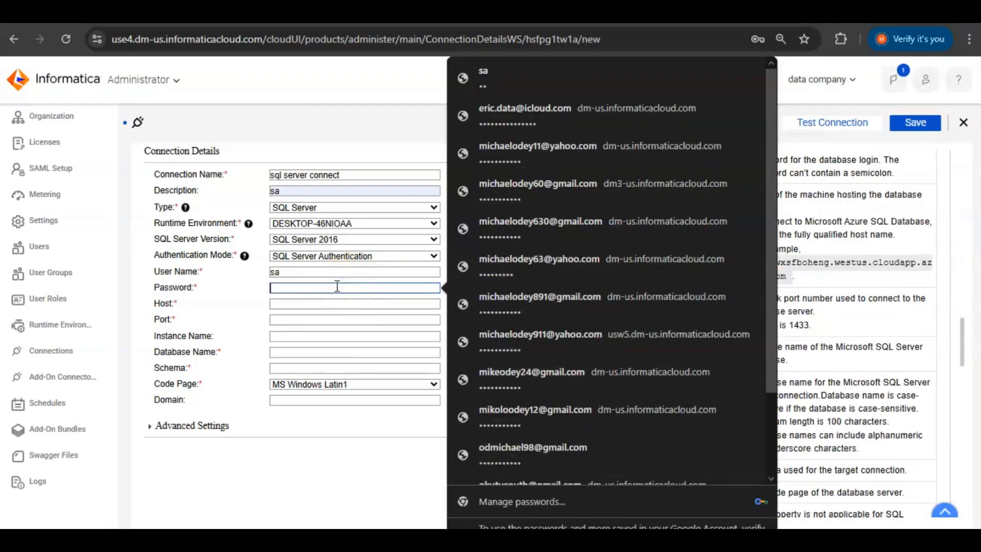
pyautogui.write('sa')
# - Set Host to localhost and Port to 1433
pyautogui.click(310, 306)
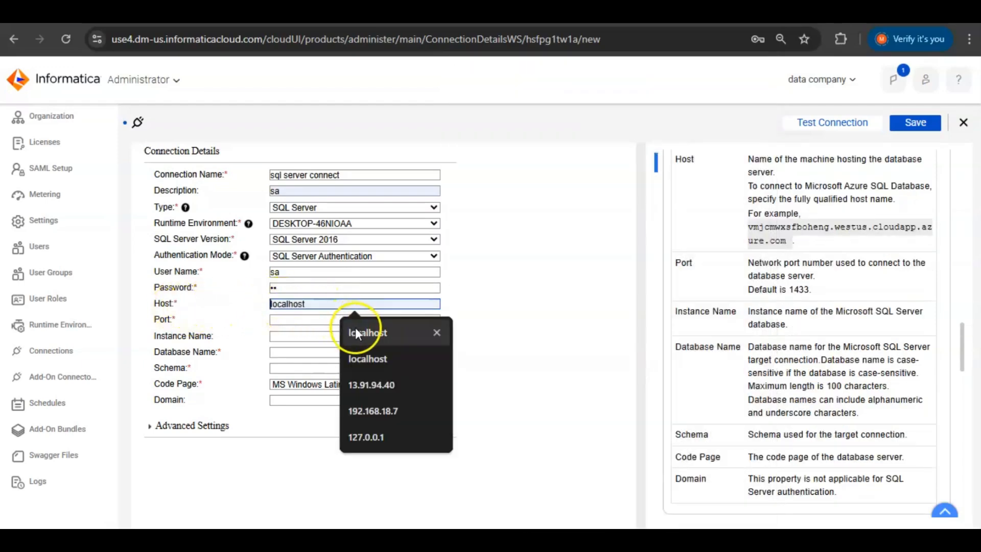
pyautogui.click(357, 331)
pyautogui.click(294, 321)
pyautogui.write('1433')
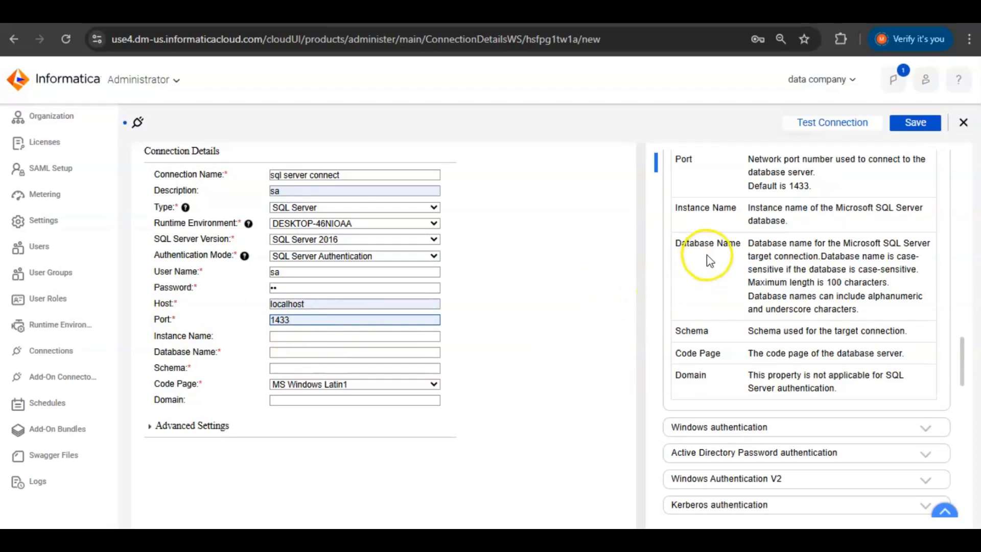
pyautogui.scroll(2, 765, 265)
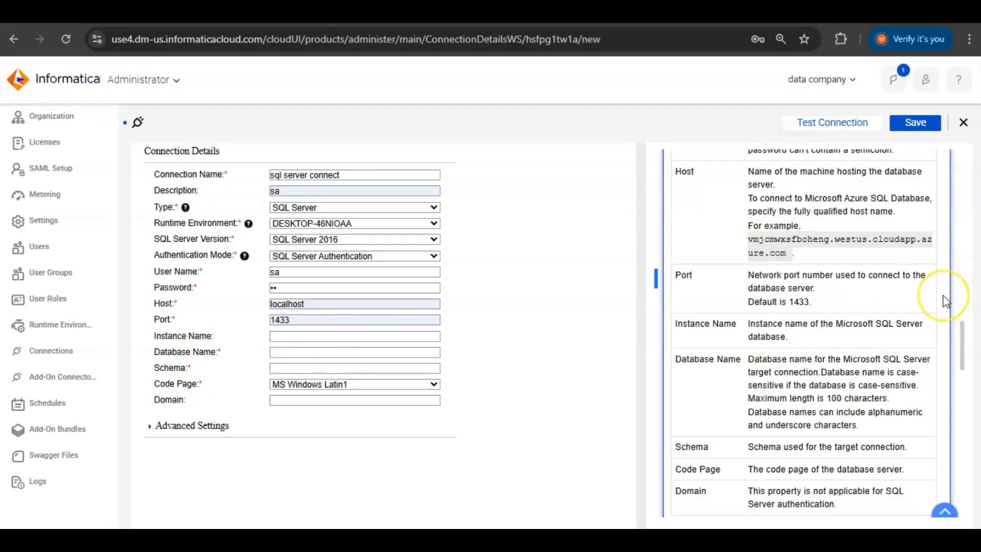
pyautogui.hotkey('alt', 'Tab')
pyautogui.hotkey('alt', 'Tab')
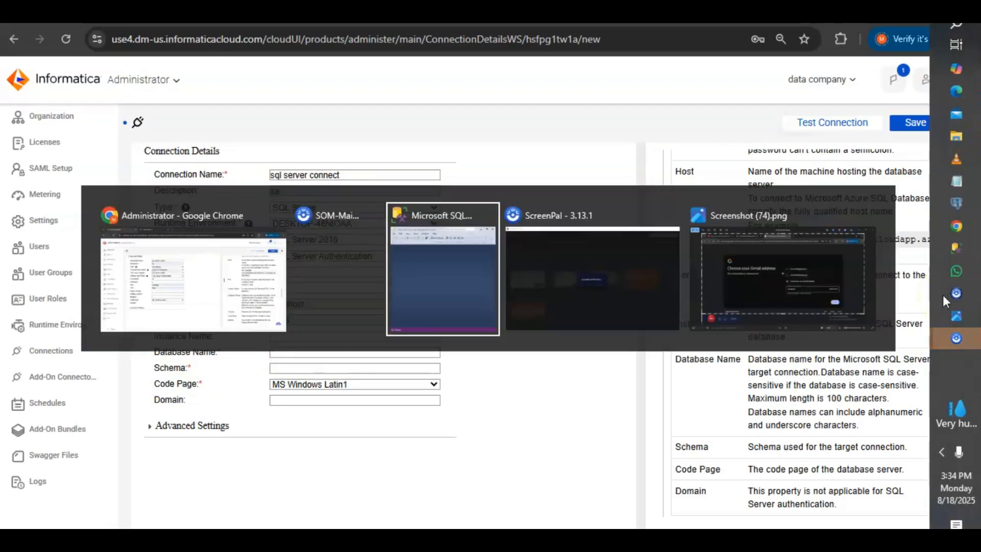
# - Connect to the local server in Management Studio and expand Databases and the CDI database
pyautogui.click(692, 435)
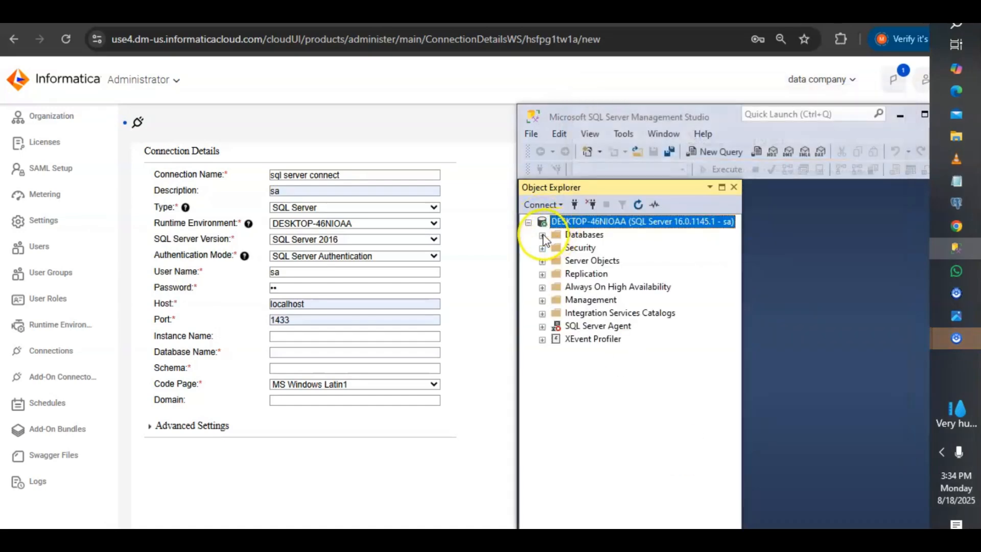
pyautogui.click(542, 235)
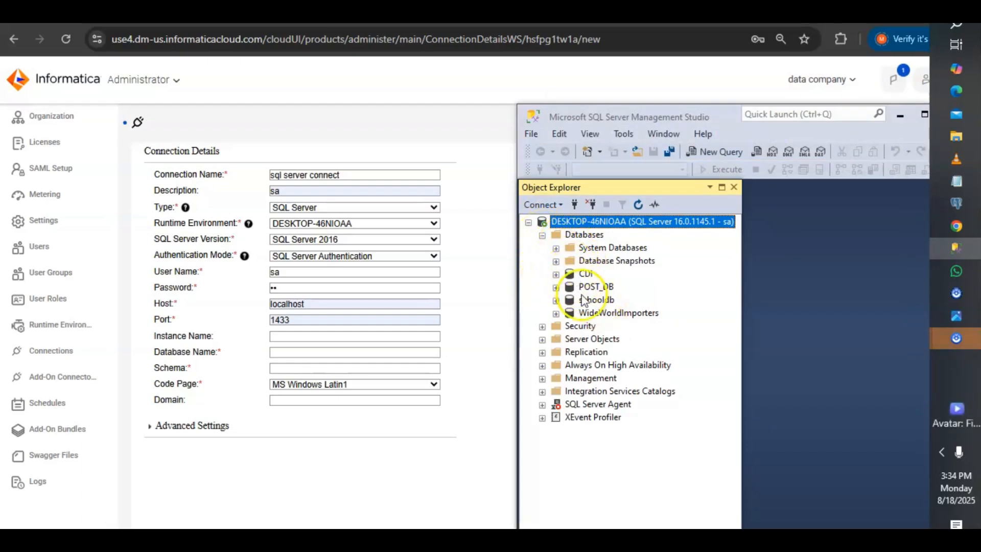
pyautogui.click(556, 274)
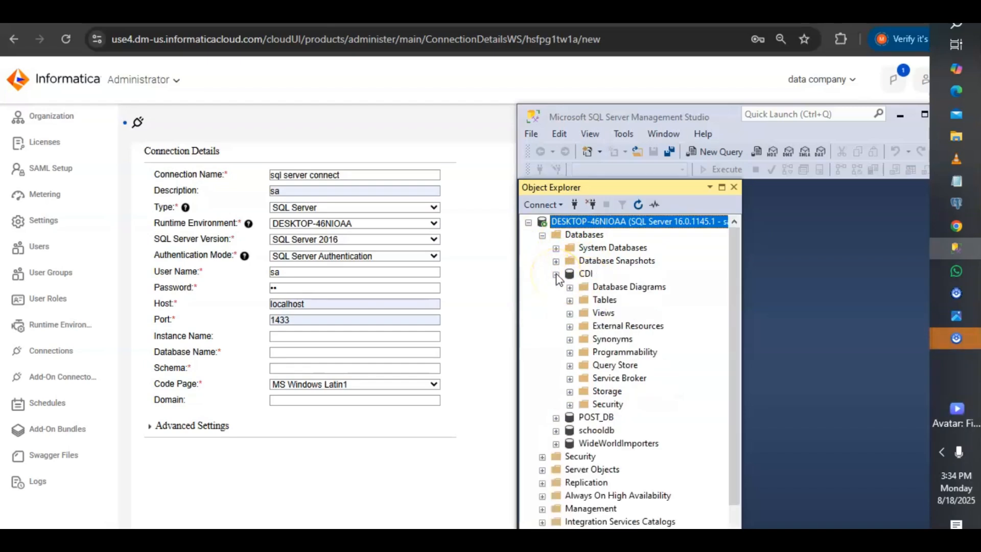
pyautogui.click(322, 351)
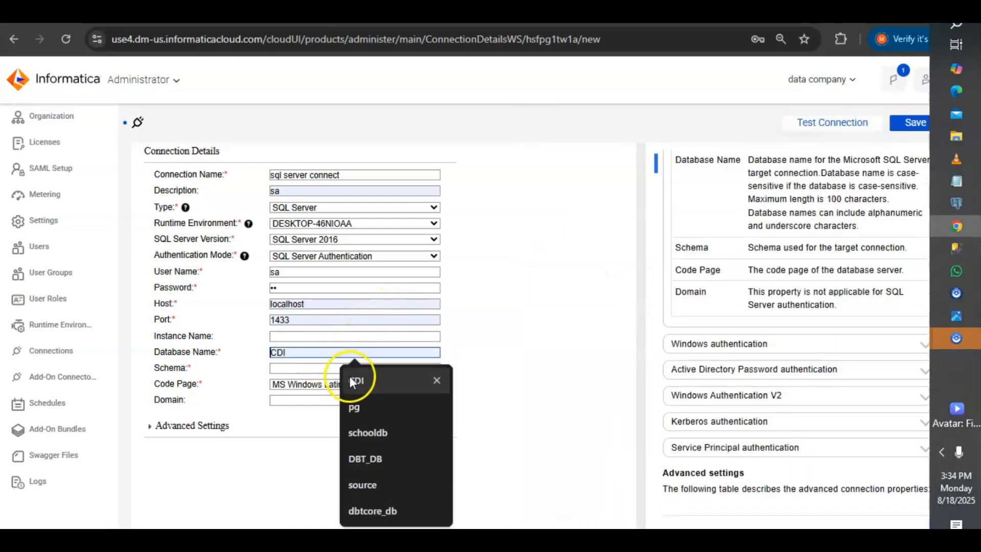
# - Set Database Name to CDI and Schema to dbo, after confirming CDI's tables use dbo
pyautogui.click(350, 377)
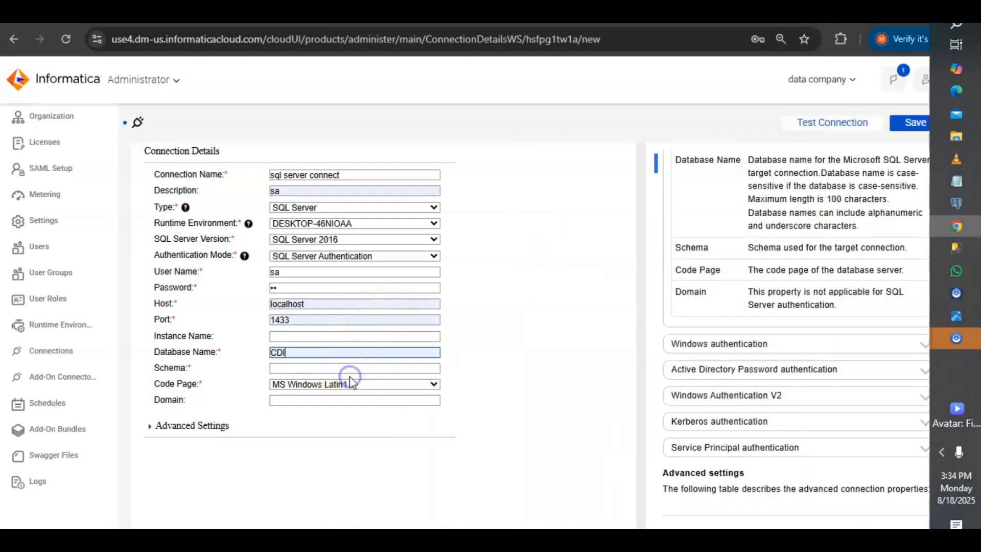
pyautogui.click(310, 368)
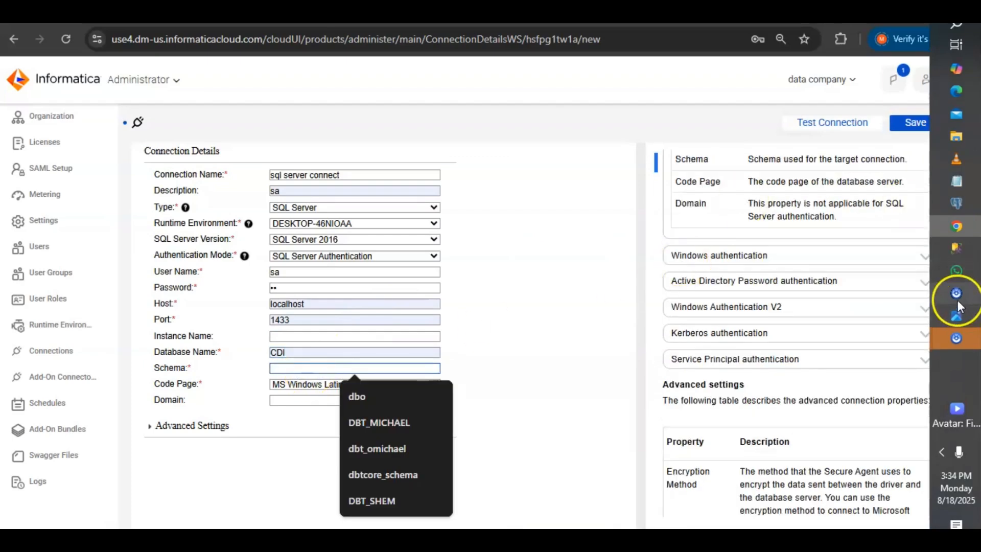
pyautogui.click(956, 248)
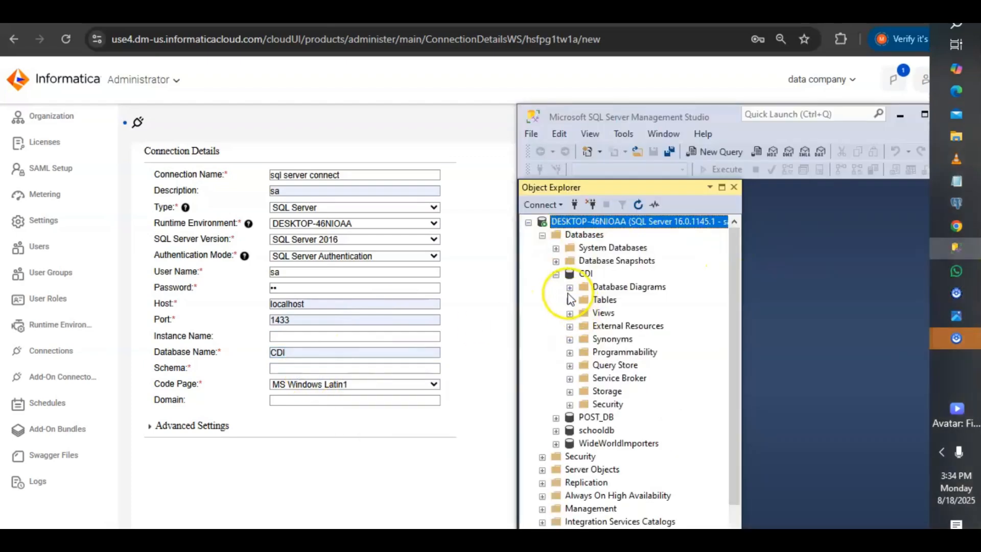
pyautogui.click(569, 300)
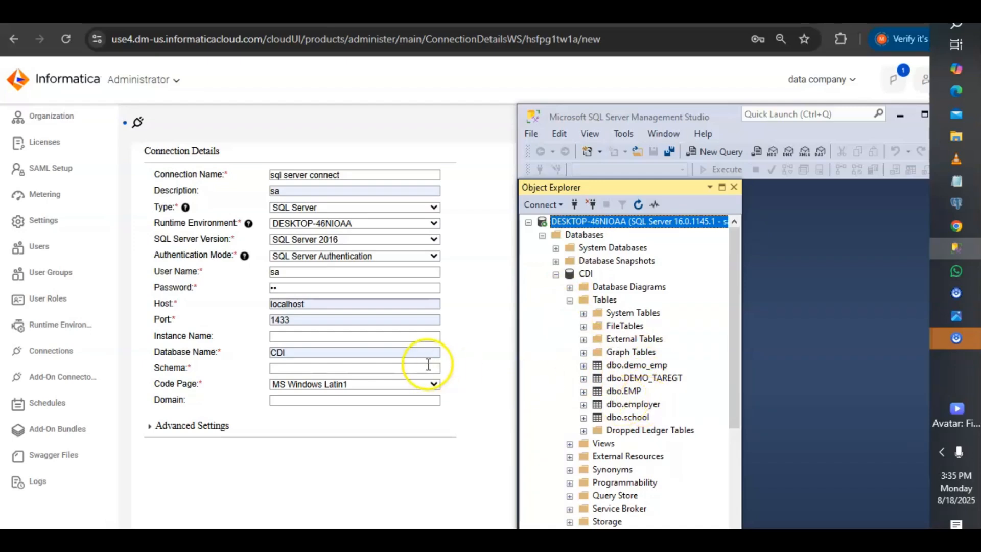
pyautogui.click(294, 367)
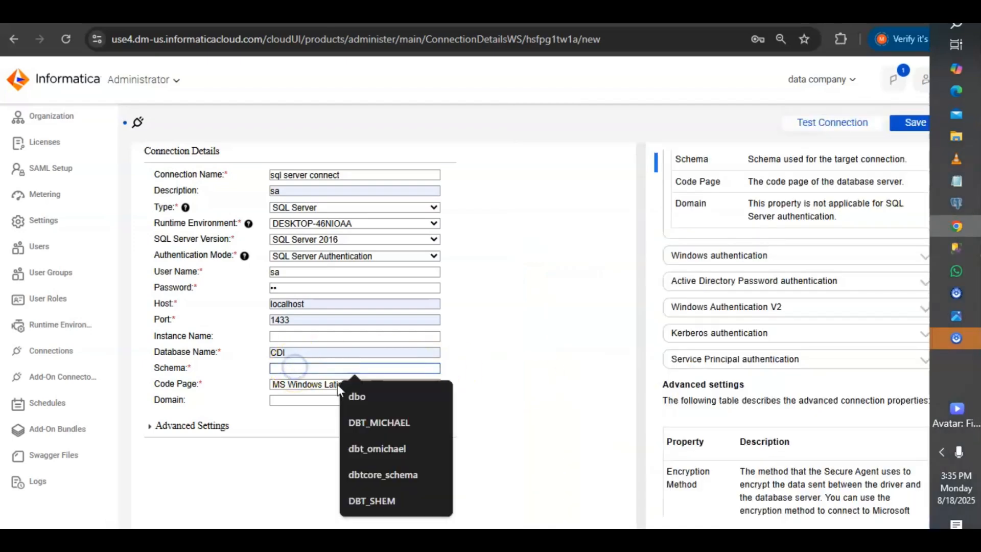
pyautogui.click(350, 397)
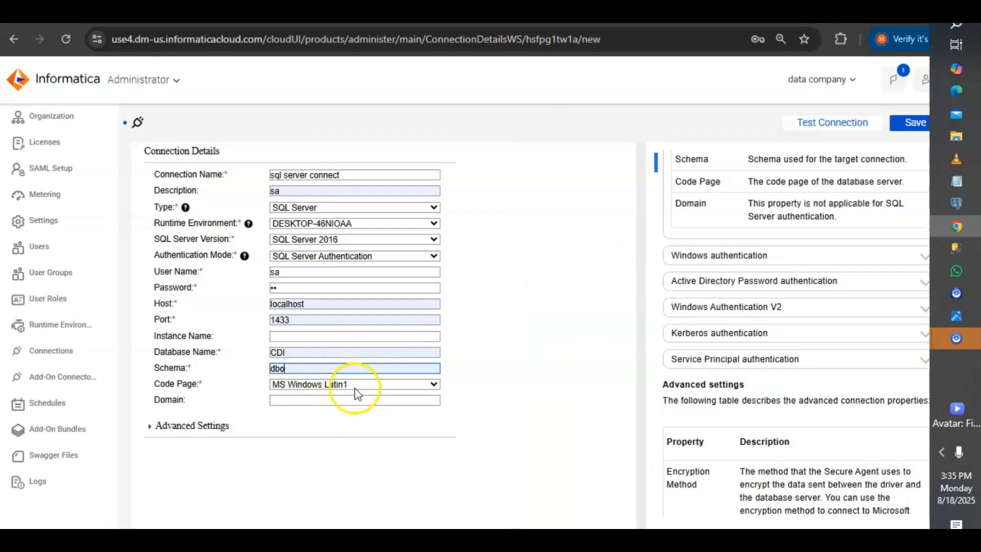
pyautogui.click(357, 389)
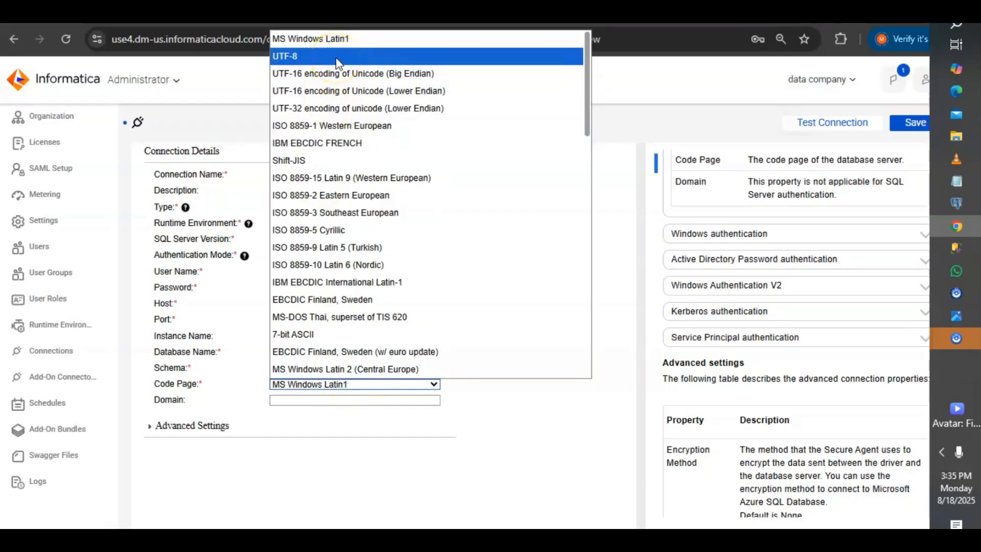
# - Keep code page MS Windows Latin1, save 'sql server connect', and view it in the Connections list
pyautogui.click(350, 47)
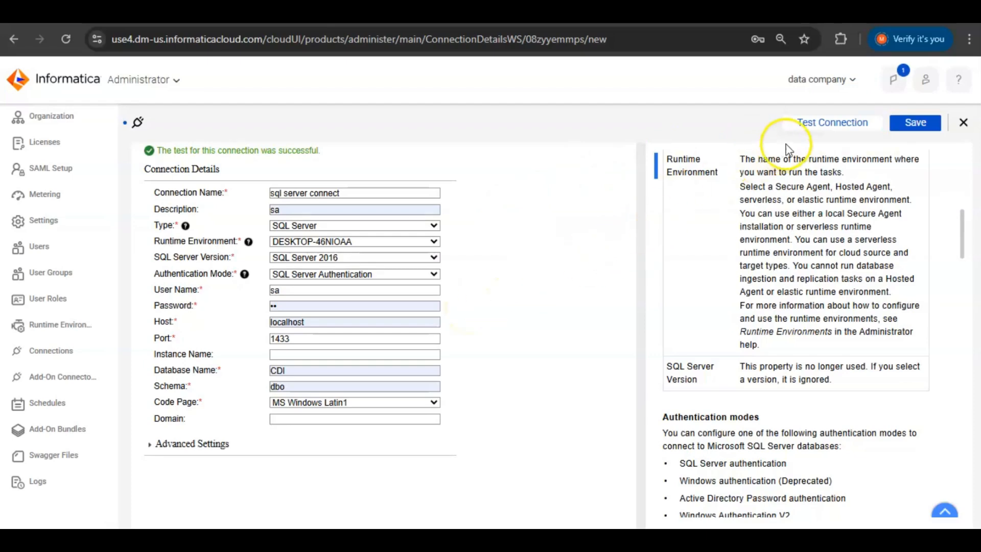
pyautogui.click(904, 128)
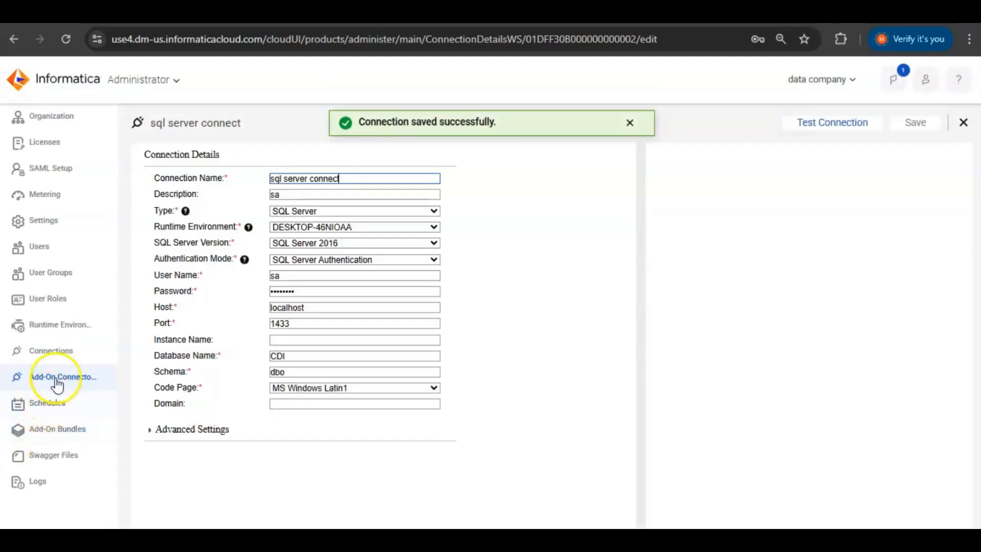
pyautogui.click(58, 353)
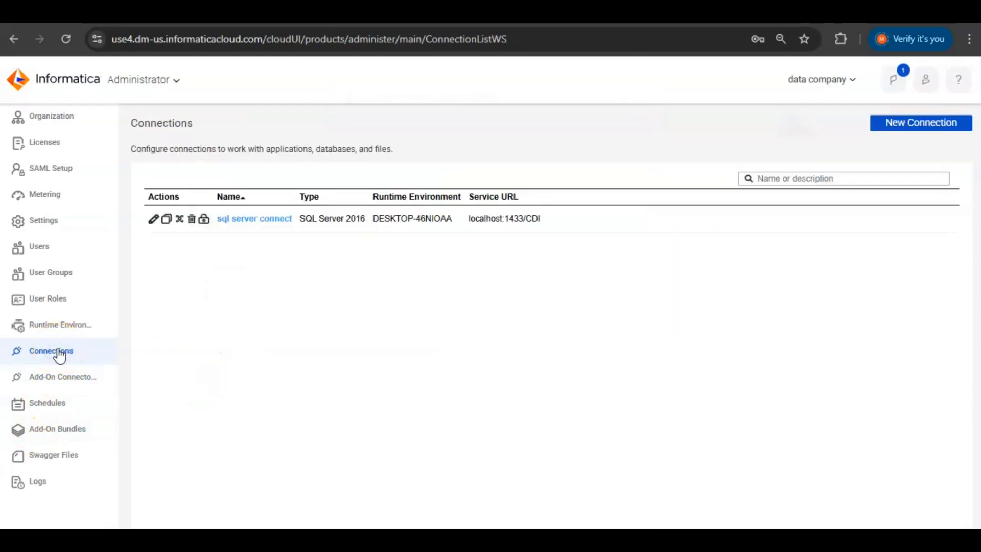